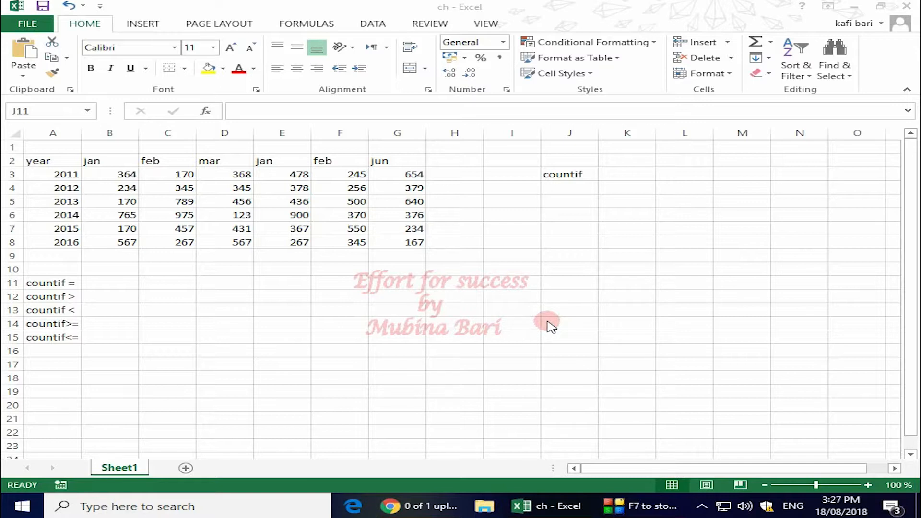
- In cell I5, enter a COUNTIF formula counting the cells in B3:B8 that meet the criterion "=170"
{"action": "left_click", "coordinate": [524, 203]}
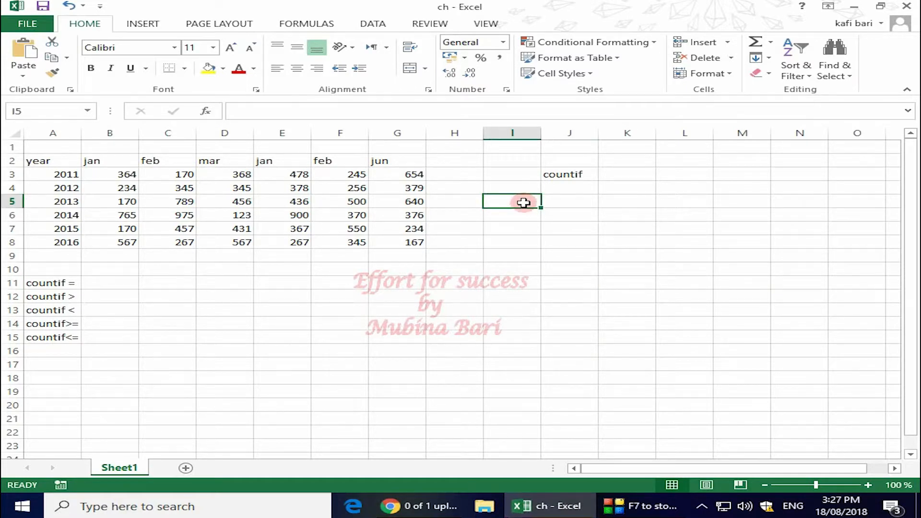
{"action": "type", "text": "="}
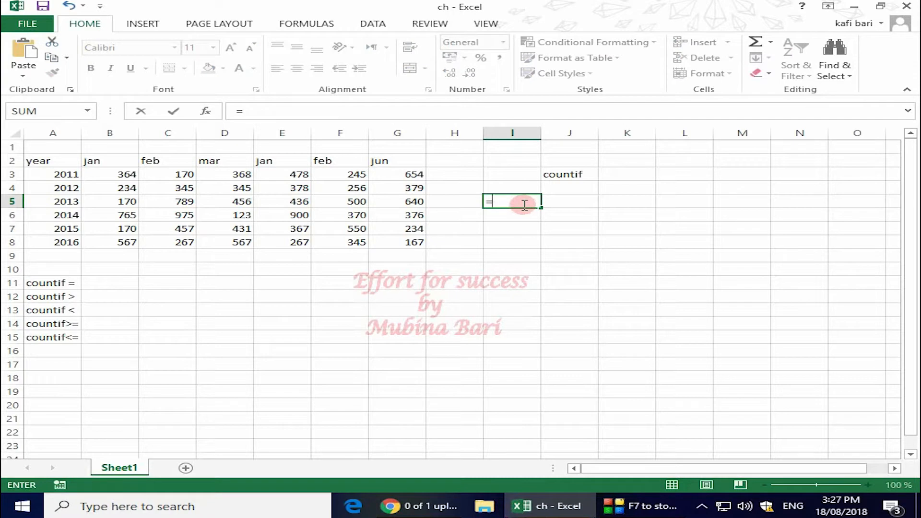
{"action": "type", "text": "countif"}
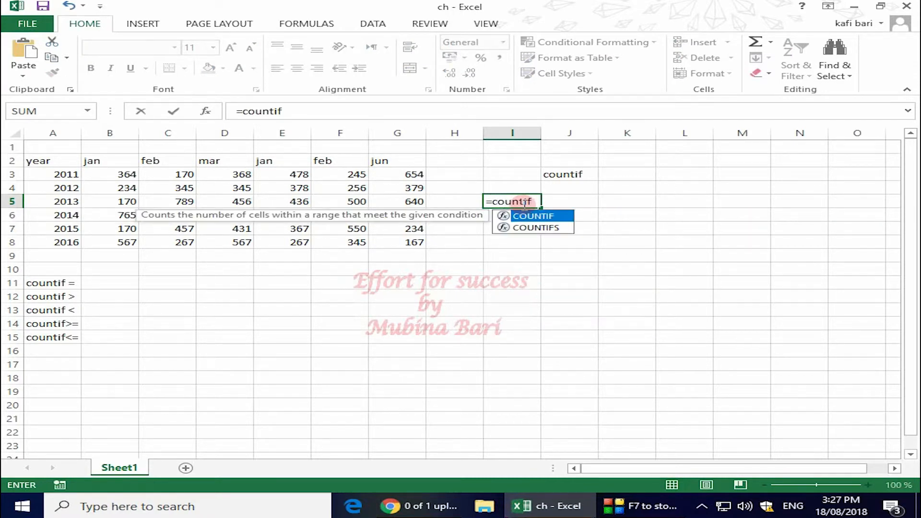
{"action": "type", "text": "("}
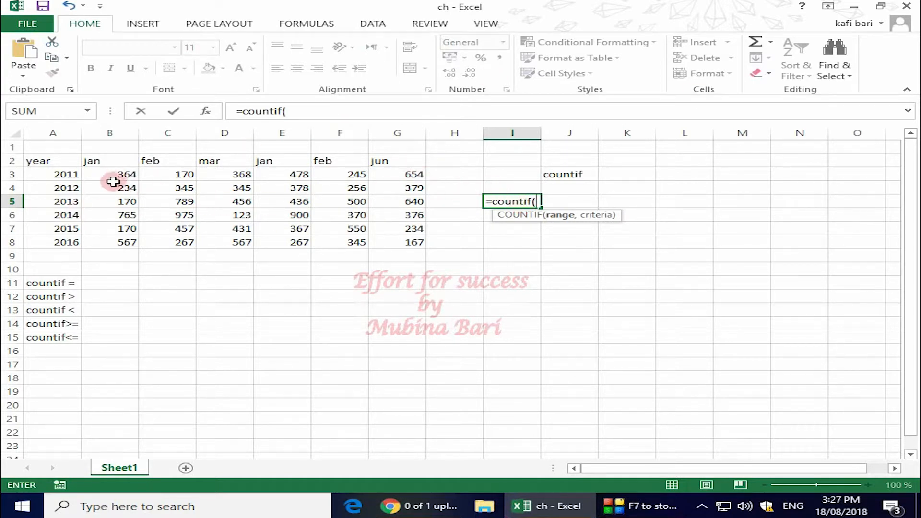
{"action": "left_click_drag", "start_coordinate": [117, 174], "coordinate": [116, 241]}
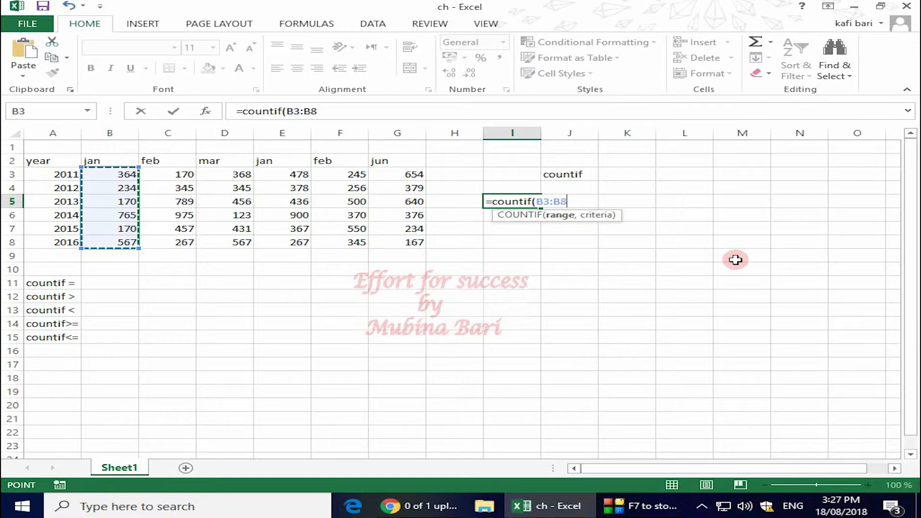
{"action": "type", "text": ","}
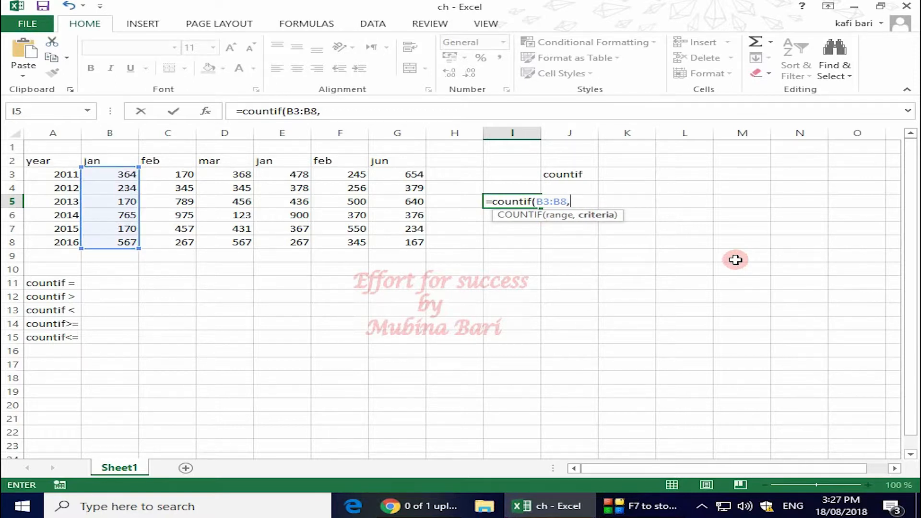
{"action": "type", "text": "\""}
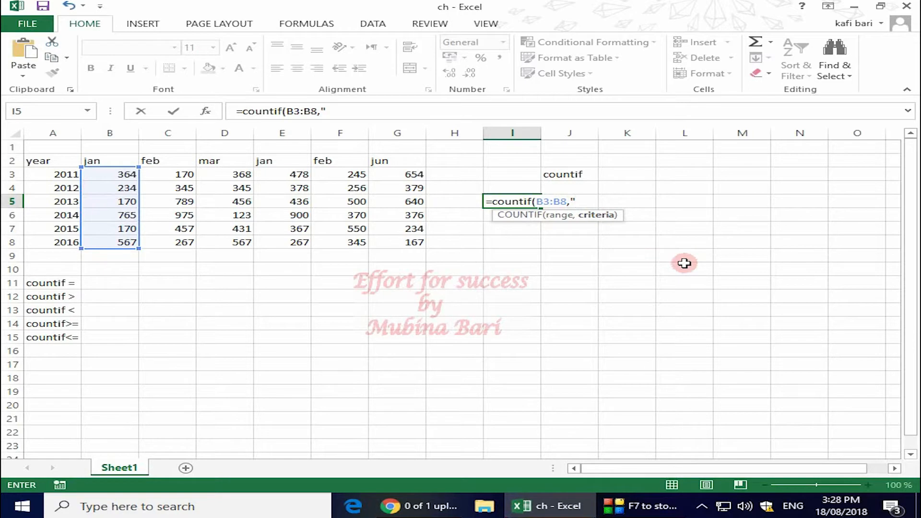
{"action": "type", "text": "=170\")"}
{"action": "key", "text": "Return"}
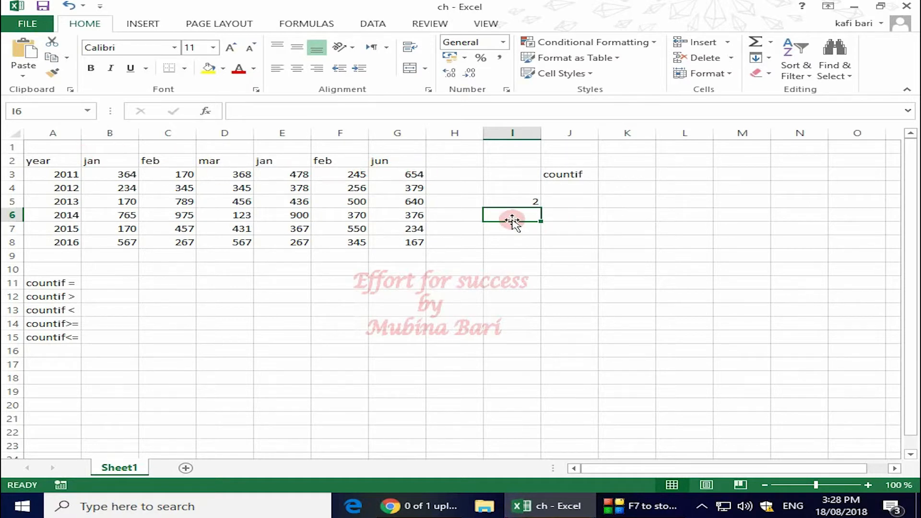
- In cell I6, enter a COUNTIF formula counting how often "jan" occurs in the month headers B2:G2
{"action": "type", "text": "="}
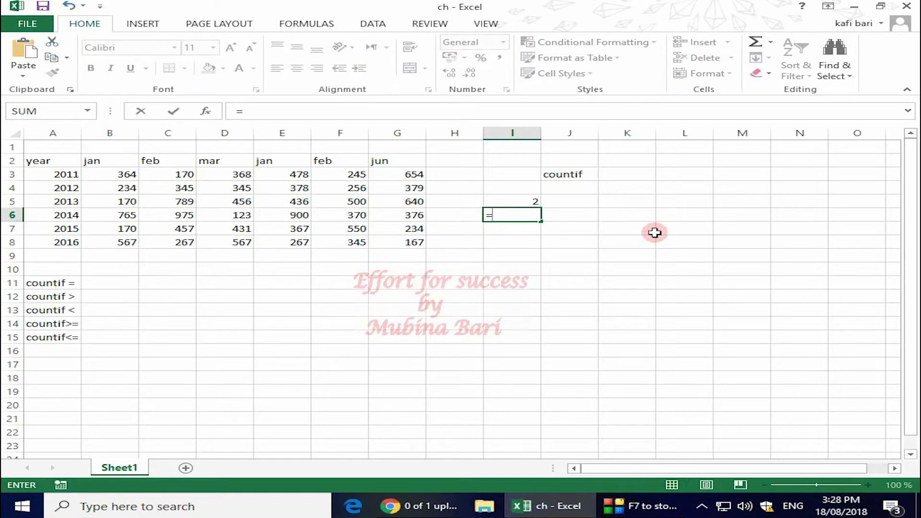
{"action": "type", "text": "countif("}
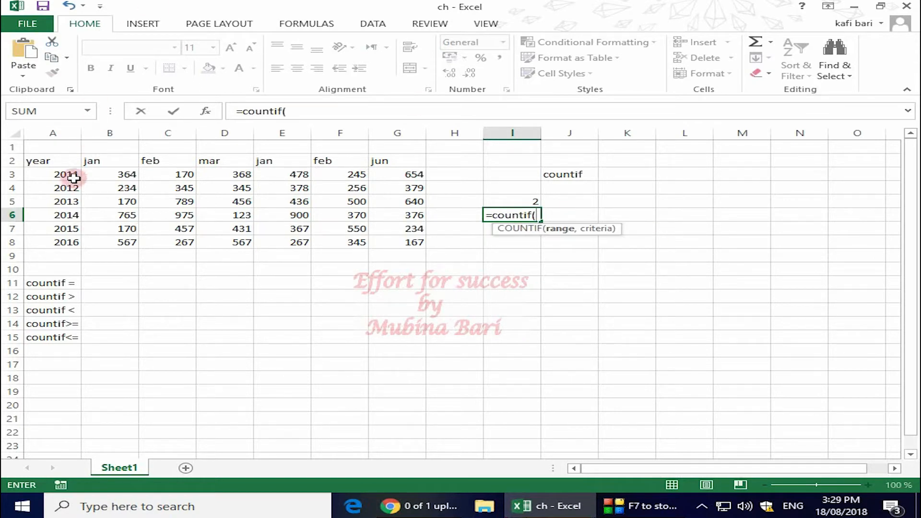
{"action": "left_click", "coordinate": [102, 159]}
{"action": "left_click_drag", "start_coordinate": [103, 158], "coordinate": [379, 161]}
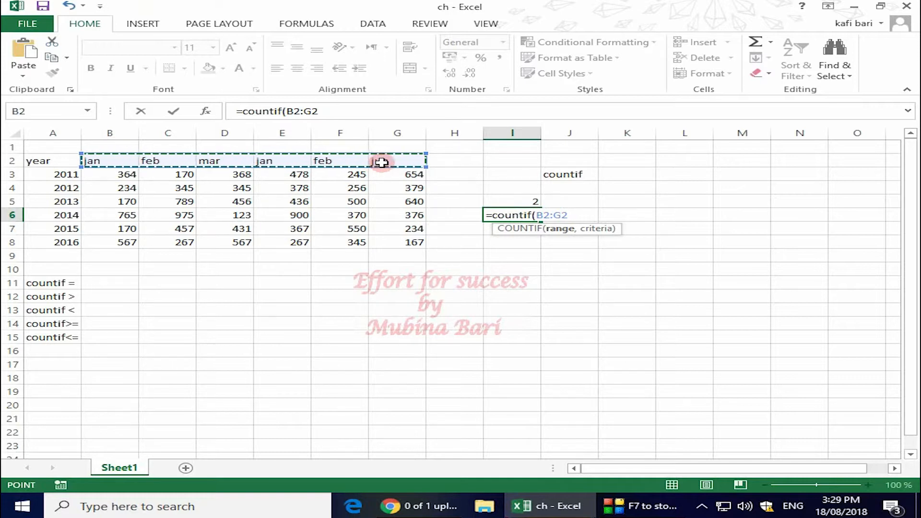
{"action": "type", "text": ",\""}
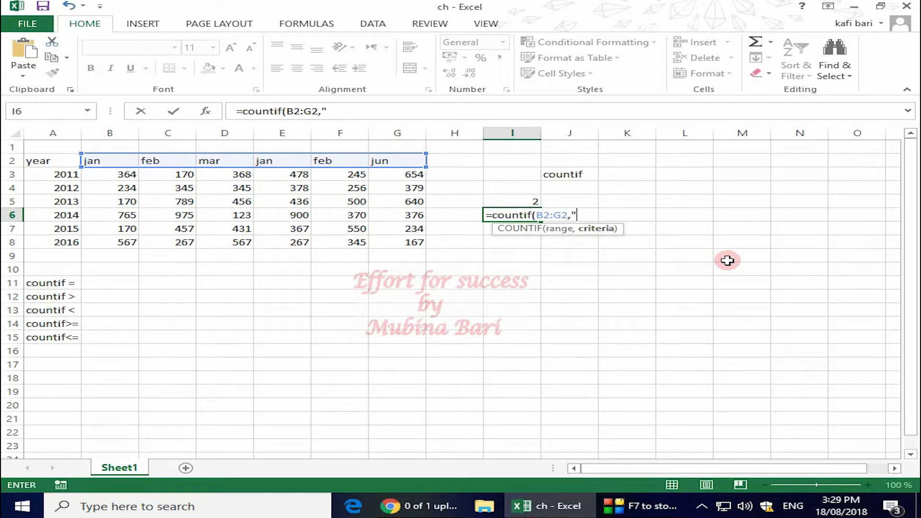
{"action": "type", "text": "jan\")"}
{"action": "key", "text": "Return"}
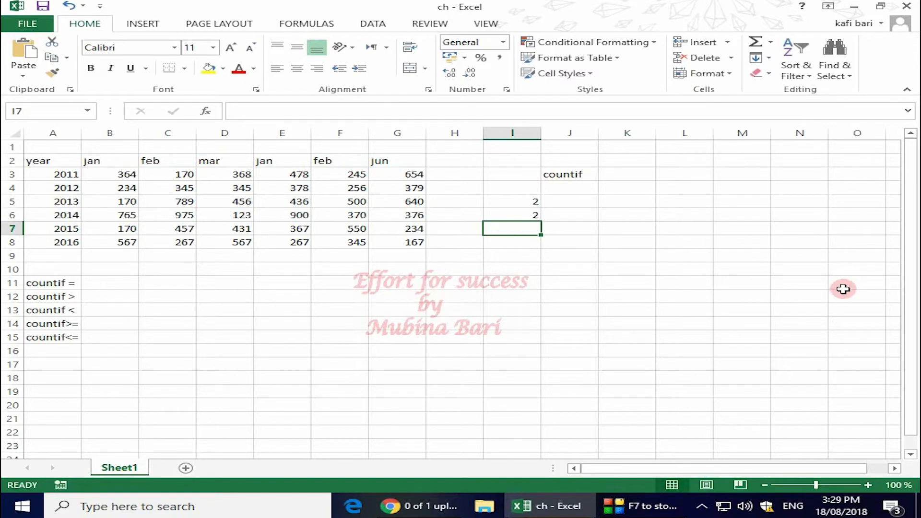
- In cell I7, enter a COUNTIF formula counting how often "mar" occurs in the month headers B2:G2
{"action": "type", "text": "=countif("}
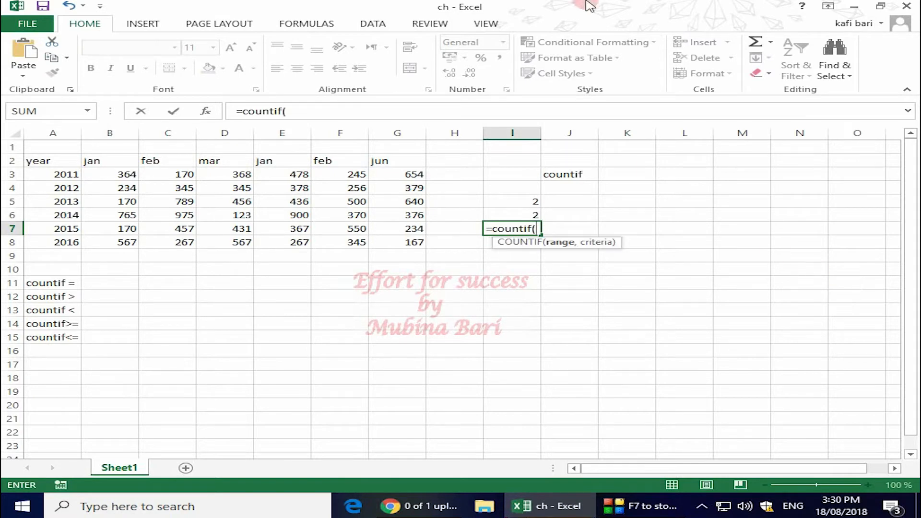
{"action": "left_click", "coordinate": [96, 159]}
{"action": "left_click_drag", "start_coordinate": [139, 161], "coordinate": [408, 162]}
{"action": "type", "text": ","}
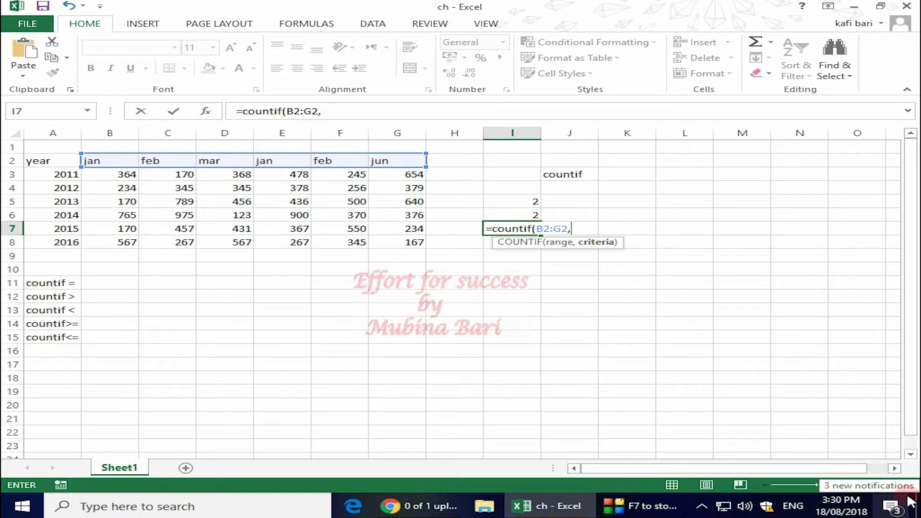
{"action": "type", "text": "\"mar\""}
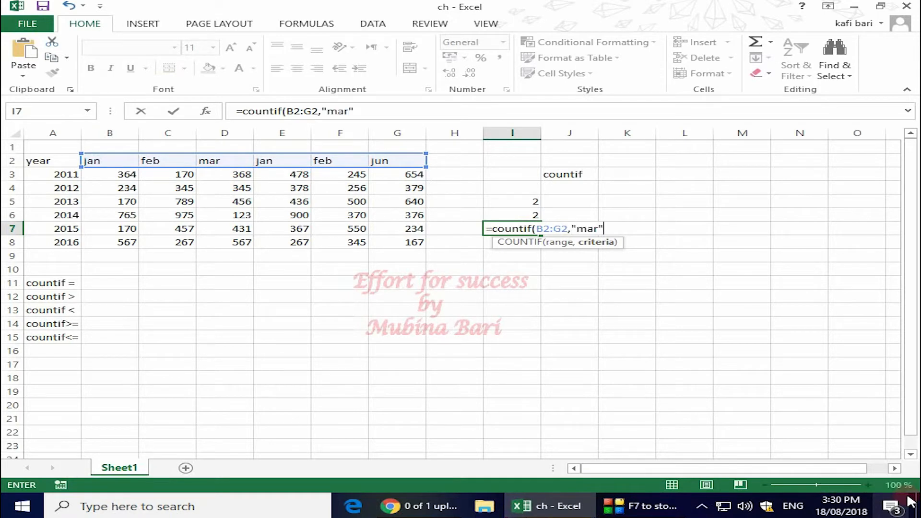
{"action": "type", "text": ")"}
{"action": "key", "text": "Return"}
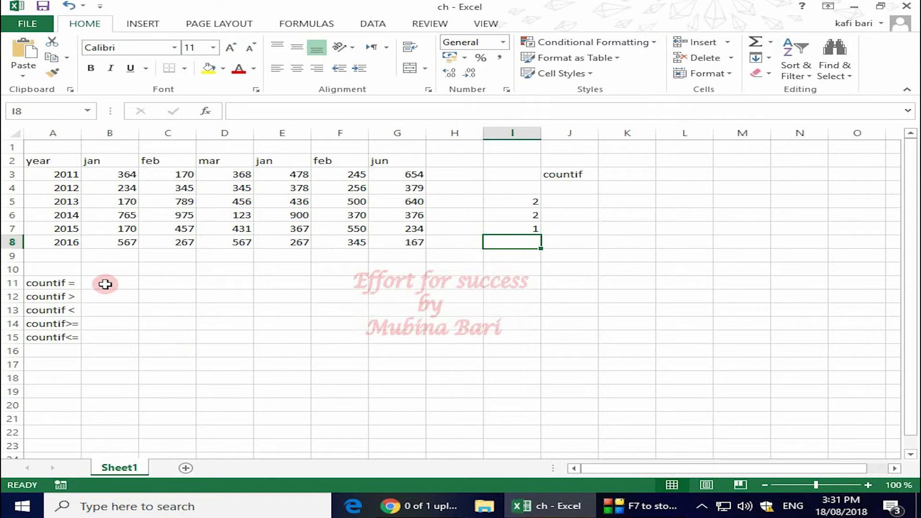
- In cell B11, enter a COUNTIF formula over B3:G8 with the criterion "=345"
{"action": "left_click", "coordinate": [105, 284]}
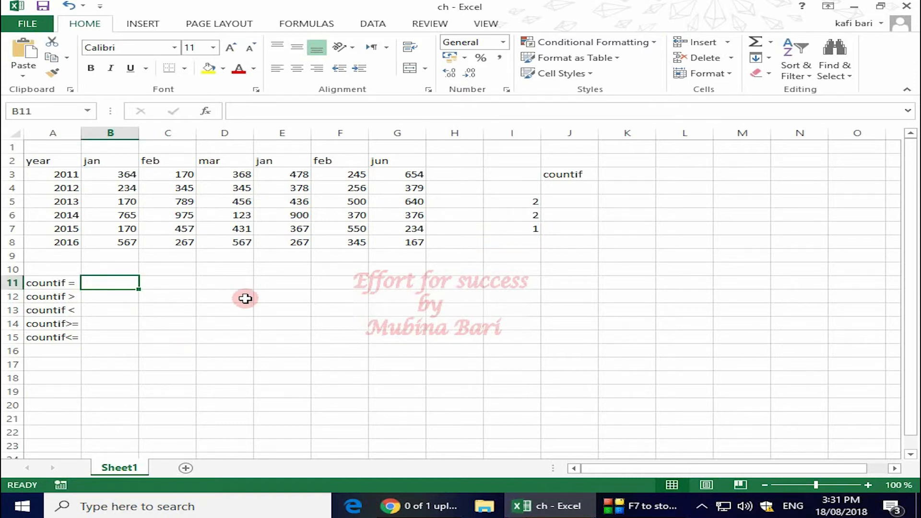
{"action": "type", "text": "="}
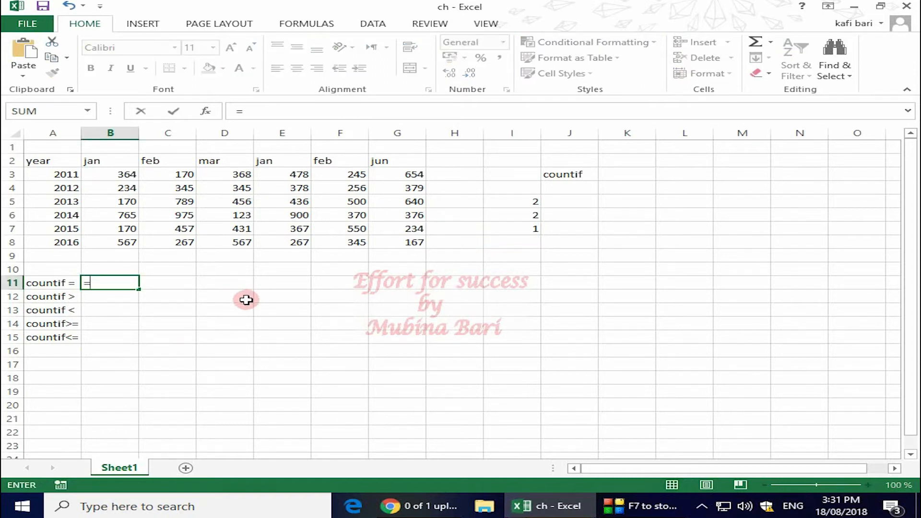
{"action": "type", "text": "countif("}
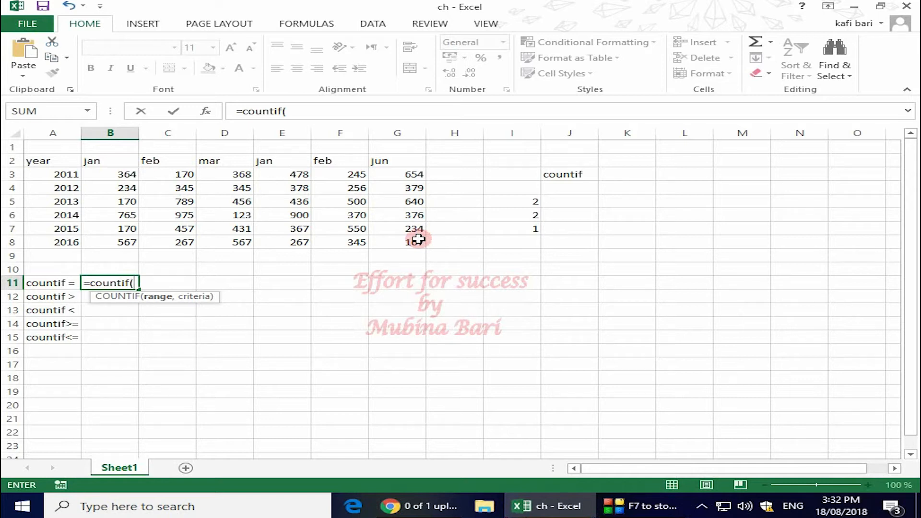
{"action": "left_click_drag", "start_coordinate": [95, 172], "coordinate": [401, 243]}
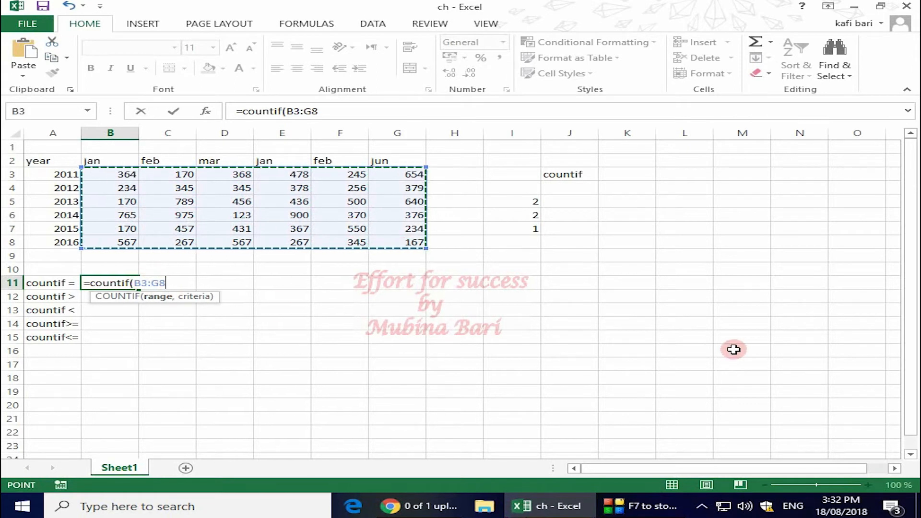
{"action": "type", "text": ","}
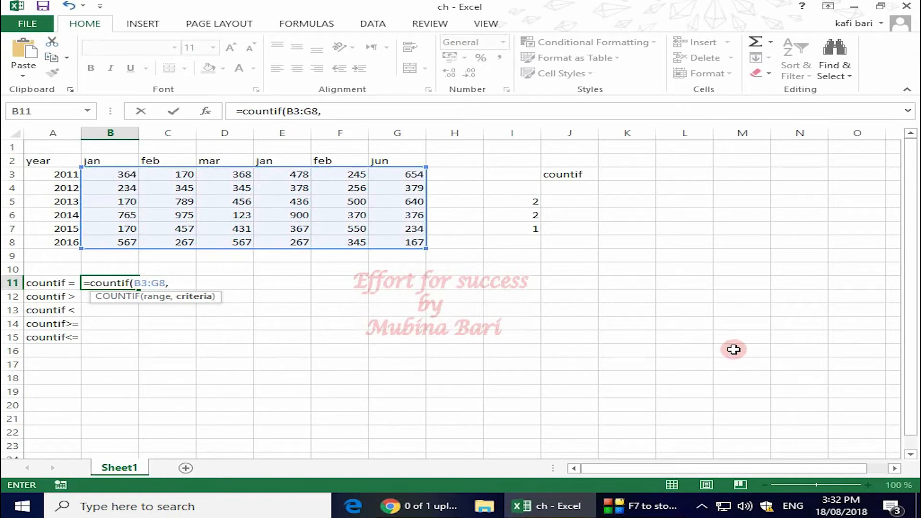
{"action": "type", "text": "\"="}
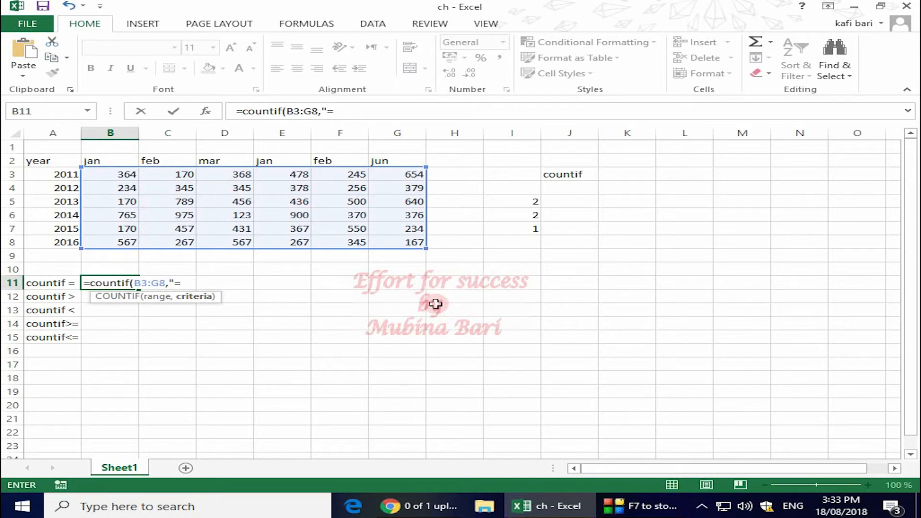
{"action": "type", "text": "345\")"}
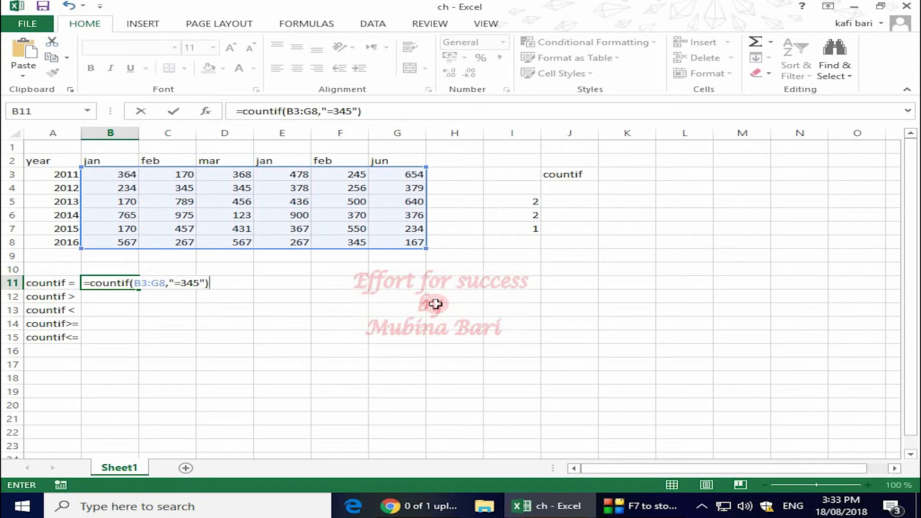
{"action": "key", "text": "Return"}
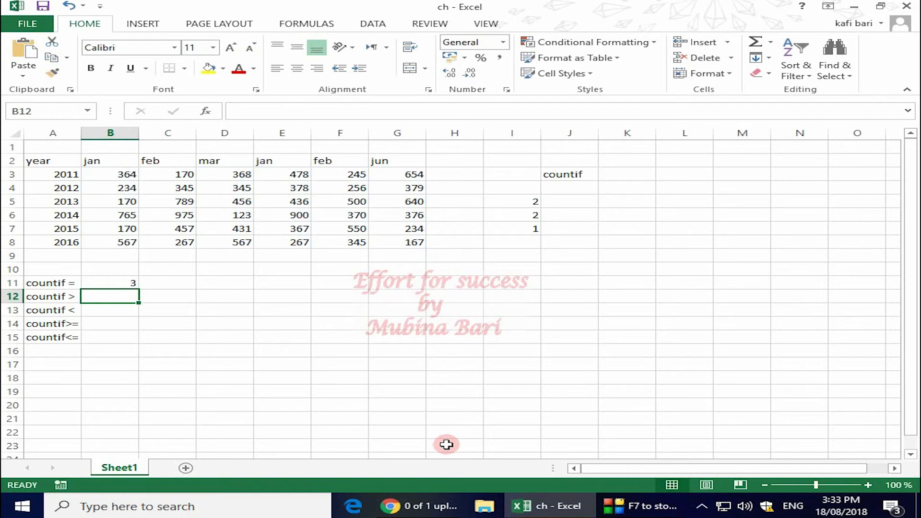
- In cell B12, enter a COUNTIF formula over B3:G8 with the criterion ">345"
{"action": "type", "text": "="}
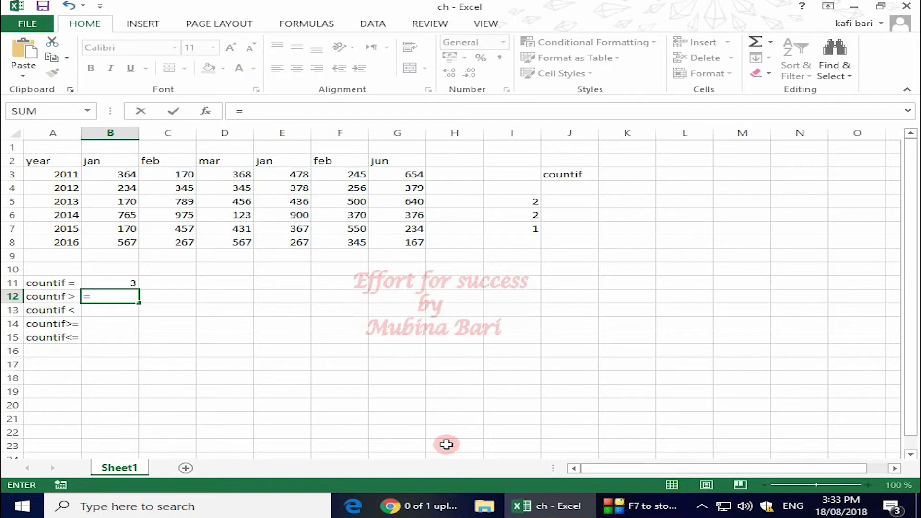
{"action": "type", "text": "countif("}
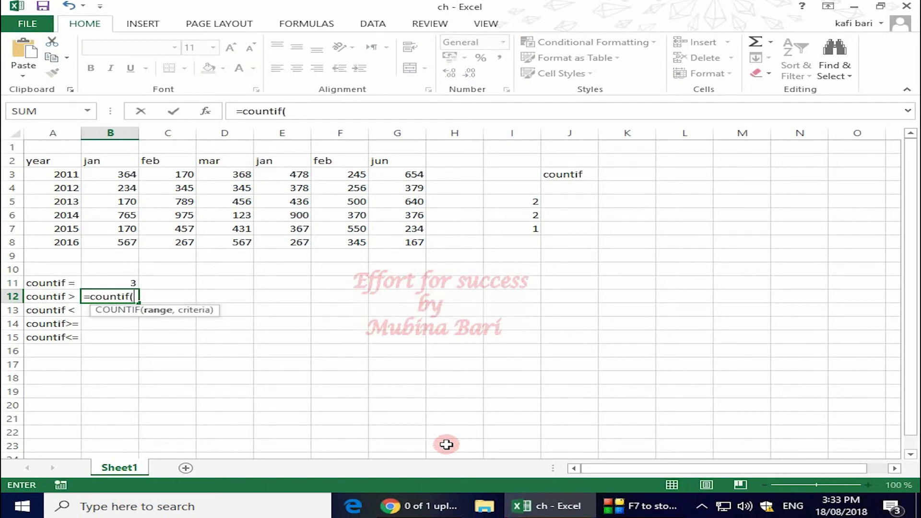
{"action": "left_click_drag", "start_coordinate": [105, 175], "coordinate": [414, 243]}
{"action": "type", "text": ",\""}
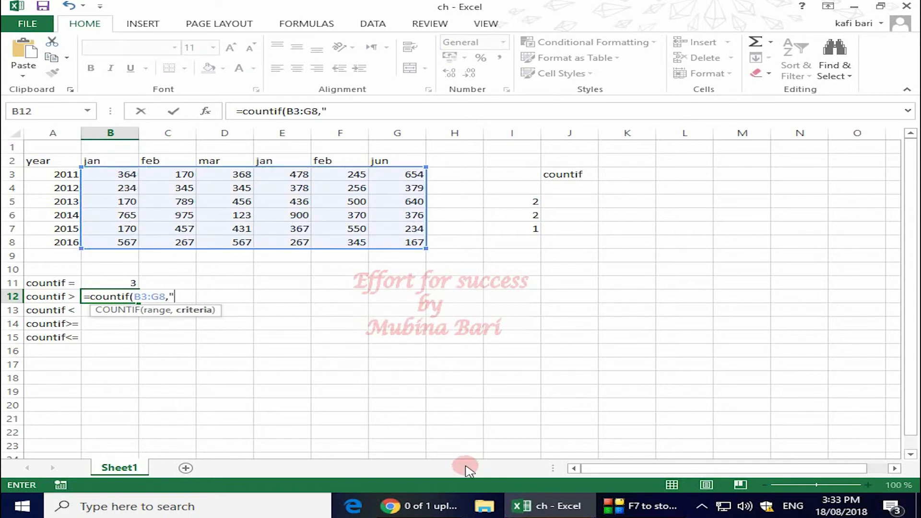
{"action": "type", "text": ">345\")"}
{"action": "key", "text": "Return"}
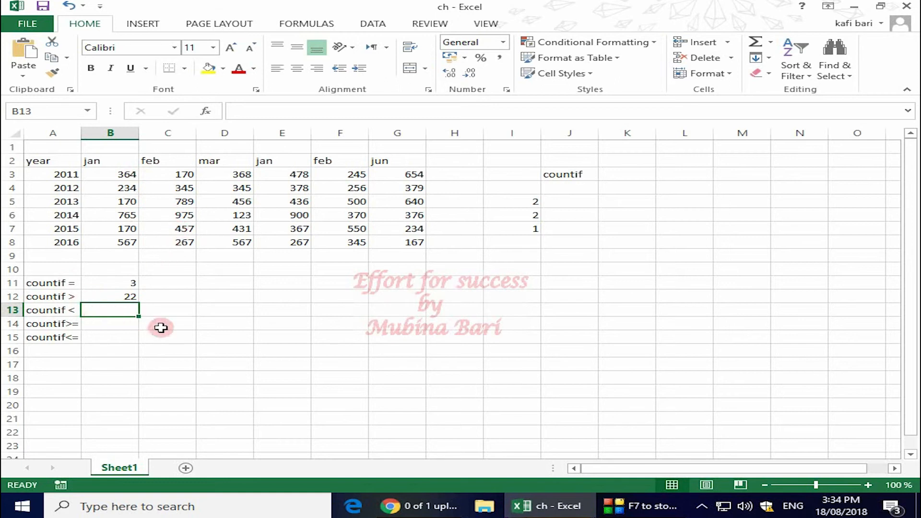
- In cell B13, enter a COUNTIF formula over B3:G8 with the criterion "<345"
{"action": "type", "text": "=count"}
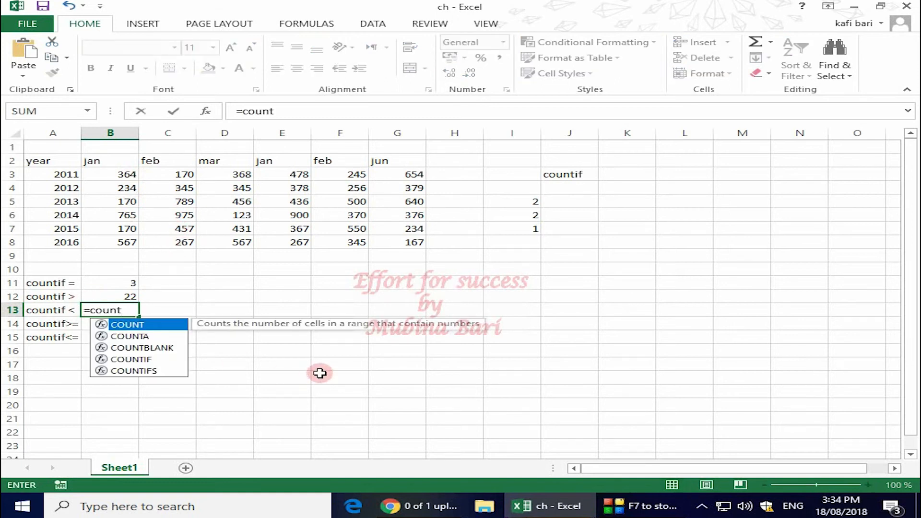
{"action": "type", "text": "if("}
{"action": "left_click_drag", "start_coordinate": [120, 175], "coordinate": [396, 244]}
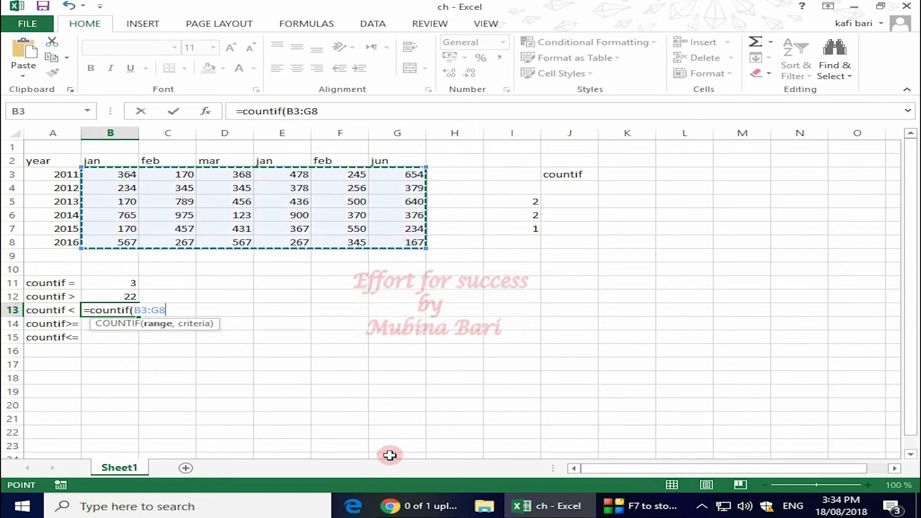
{"action": "type", "text": ","}
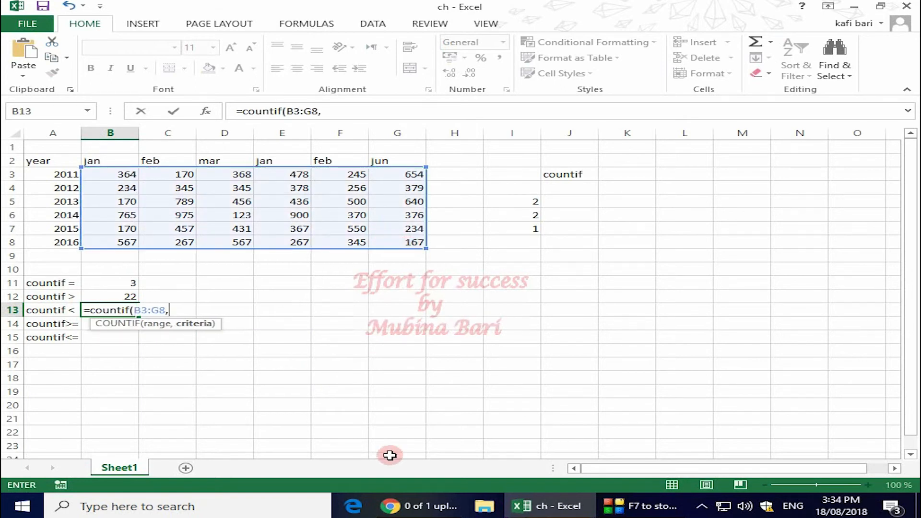
{"action": "type", "text": "'"}
{"action": "key", "text": "BackSpace"}
{"action": "type", "text": "\"<345\")"}
{"action": "key", "text": "Return"}
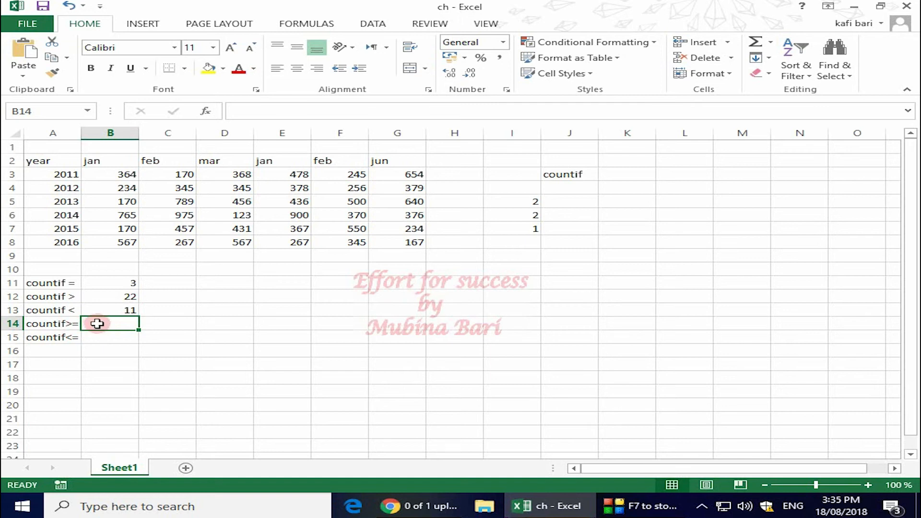
- In cell B14, enter a COUNTIF formula over B3:G8 with the criterion ">=345"
{"action": "type", "text": "="}
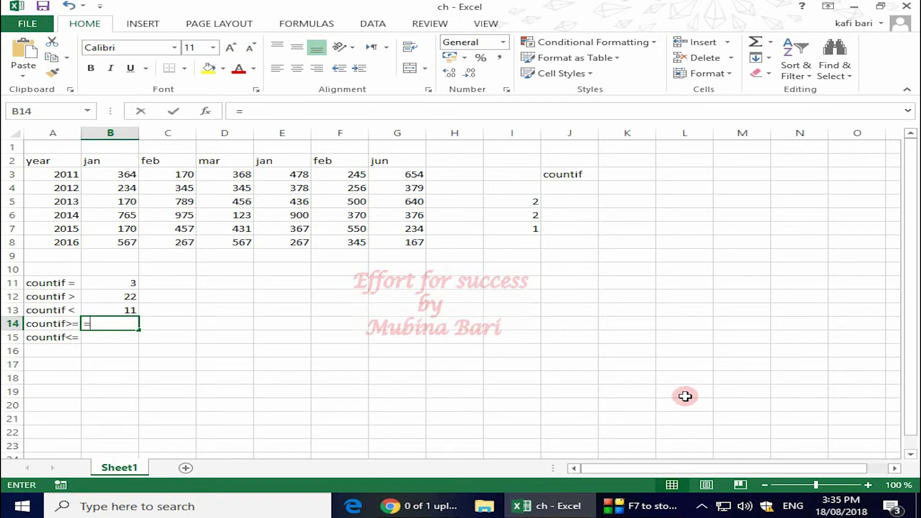
{"action": "type", "text": "countif("}
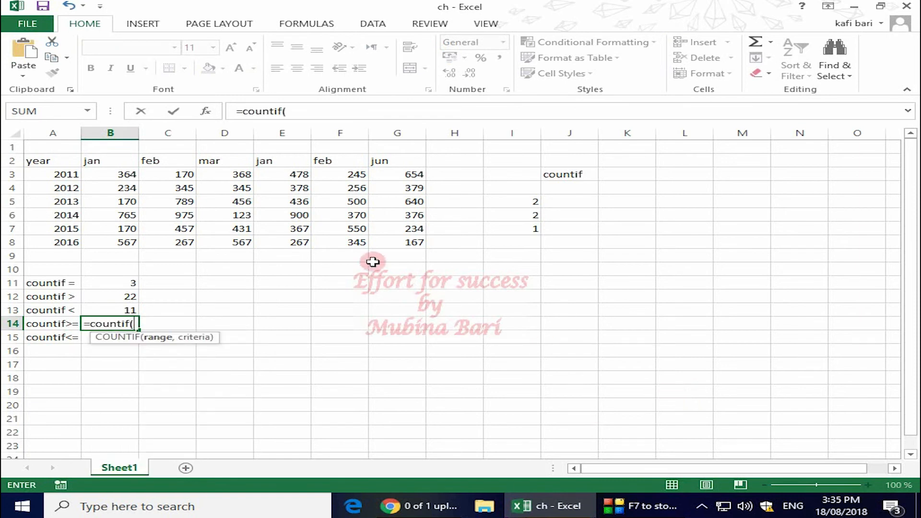
{"action": "left_click_drag", "start_coordinate": [115, 175], "coordinate": [397, 244]}
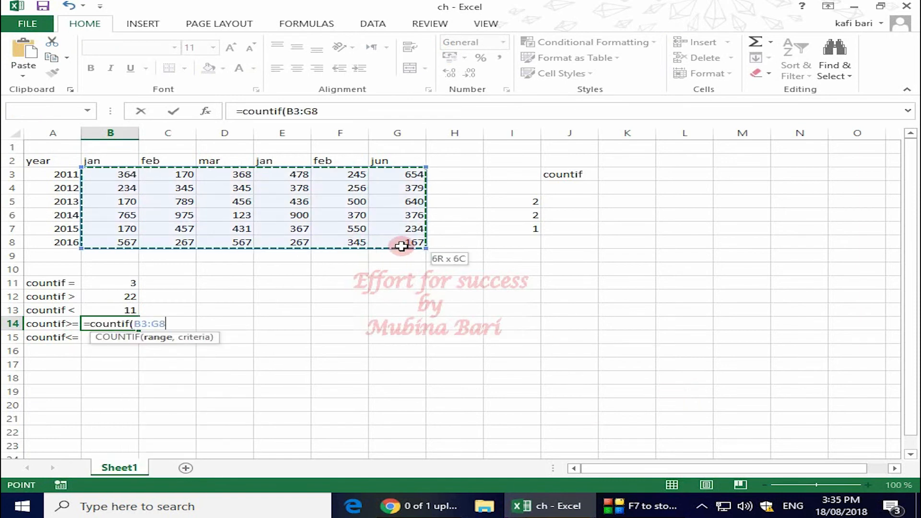
{"action": "type", "text": ",\""}
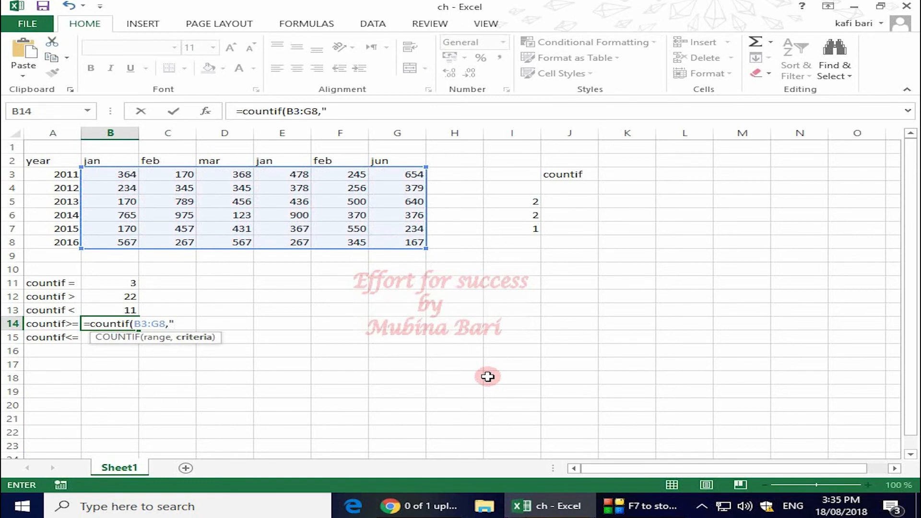
{"action": "type", "text": ">=345\")"}
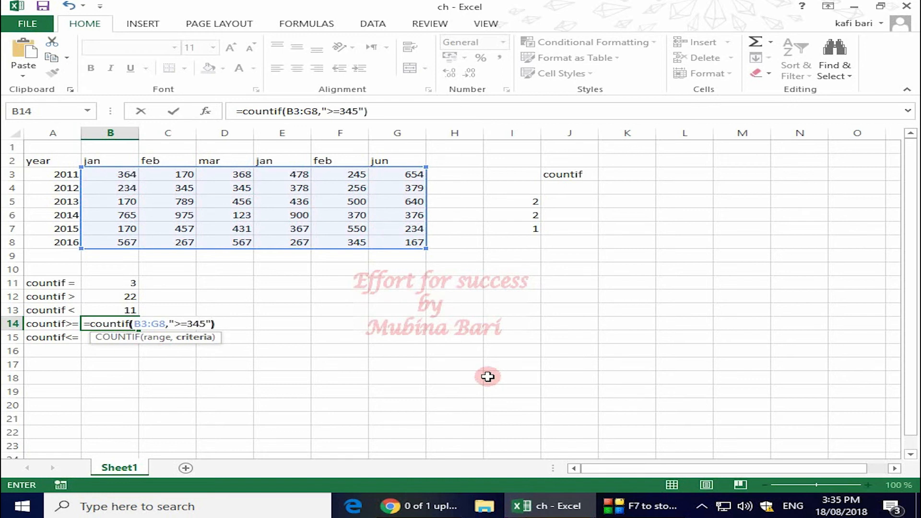
{"action": "key", "text": "Return"}
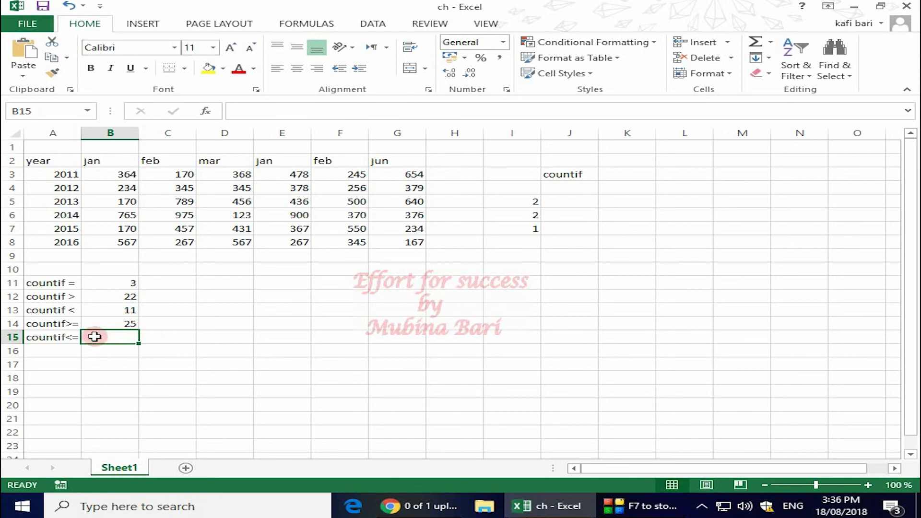
- In cell B15, enter a COUNTIF formula over B3:G8 with the criterion "<=345"
{"action": "type", "text": "=countif("}
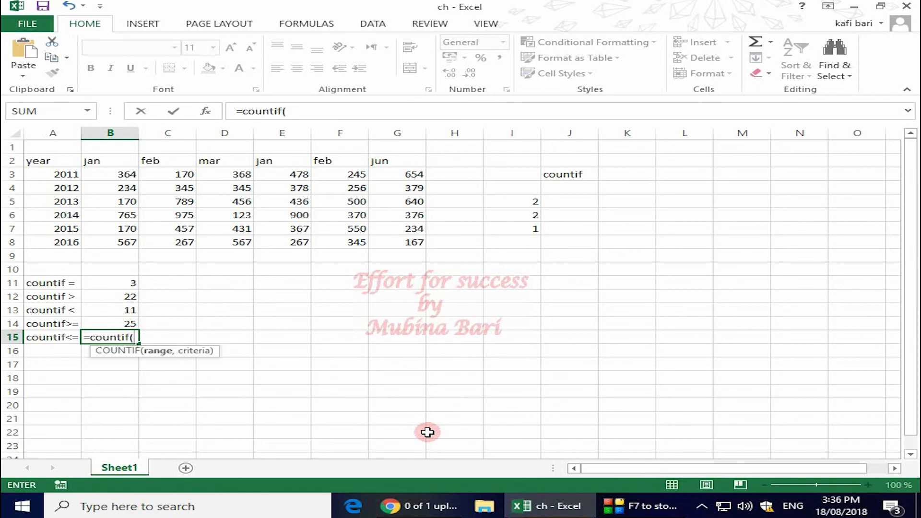
{"action": "left_click_drag", "start_coordinate": [113, 175], "coordinate": [405, 243]}
{"action": "type", "text": ","}
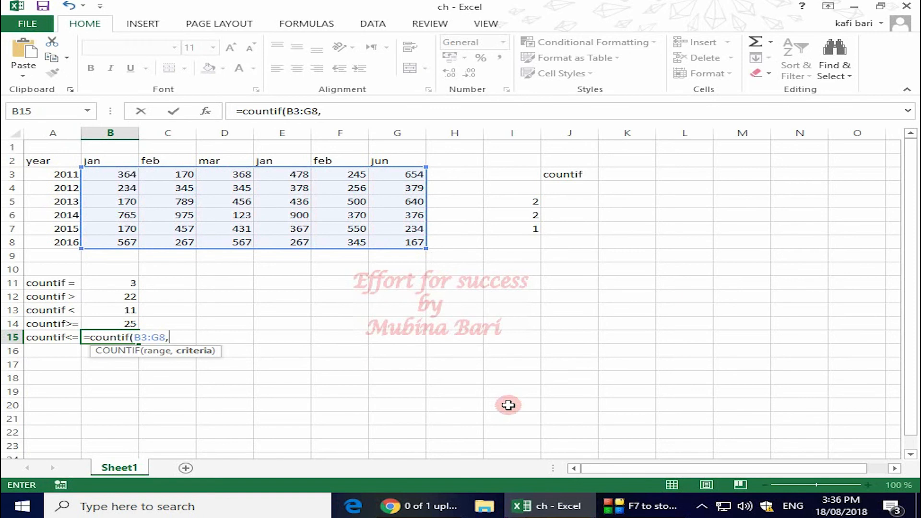
{"action": "type", "text": "\"<=345"}
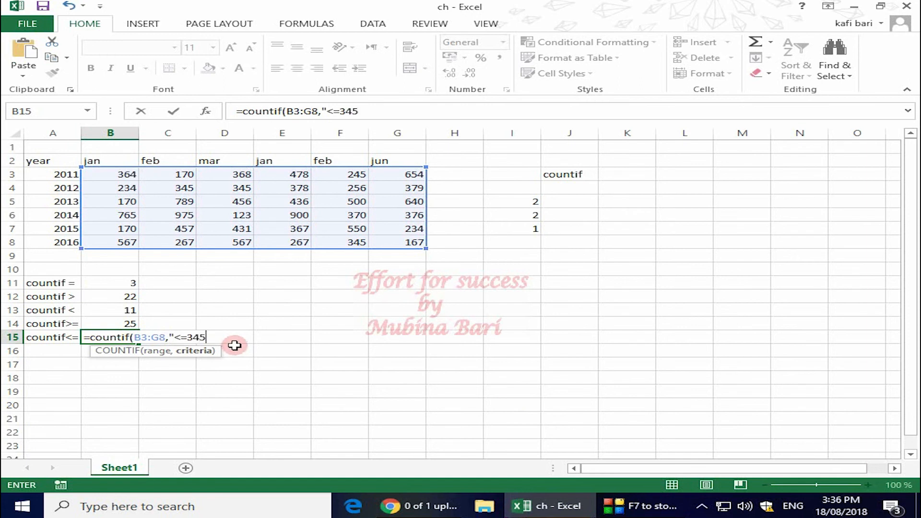
{"action": "type", "text": "\")"}
{"action": "key", "text": "Return"}
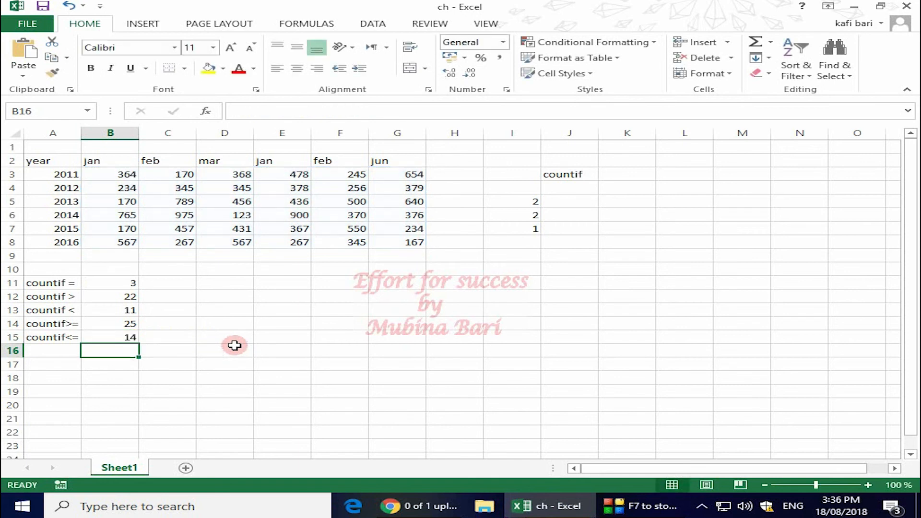